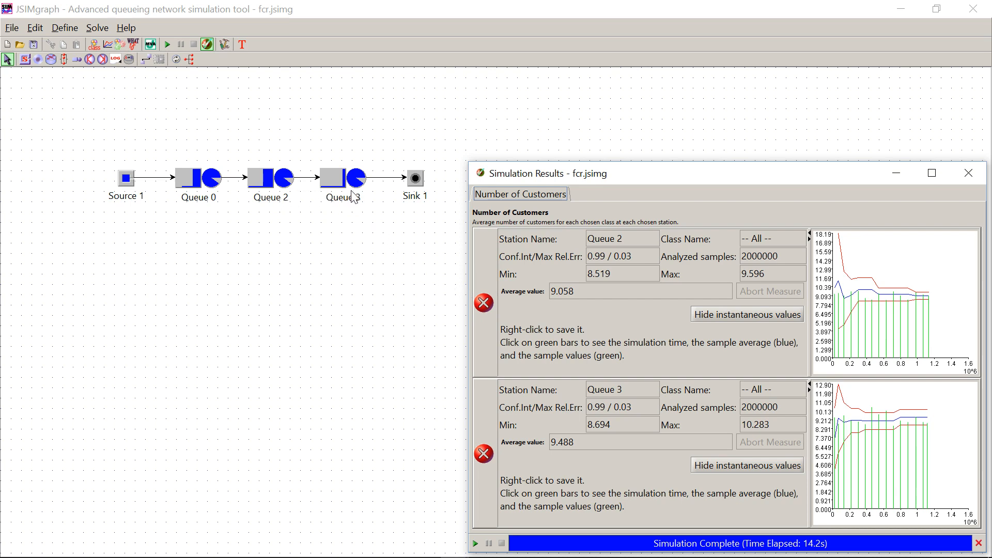
# Close the simulation results and add Queue 2 and Queue 3 to a new finite capacity region.
pyautogui.click(967, 174)
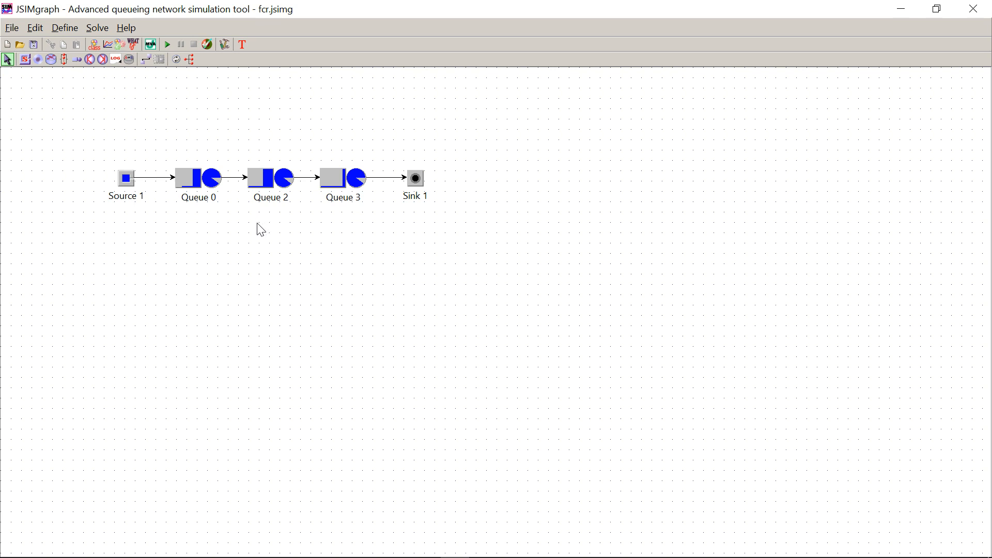
pyautogui.moveTo(233, 138); pyautogui.dragTo(393, 236)
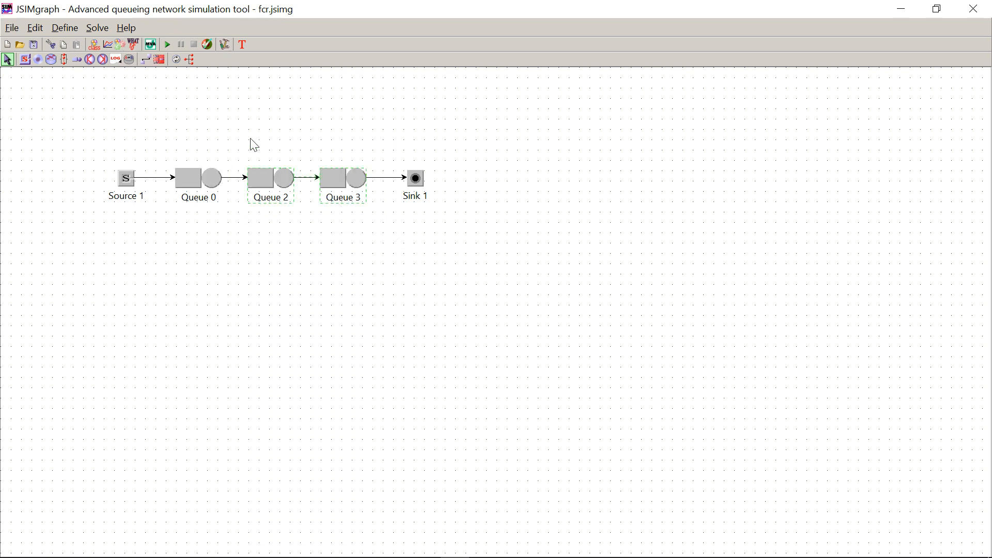
pyautogui.click(159, 60)
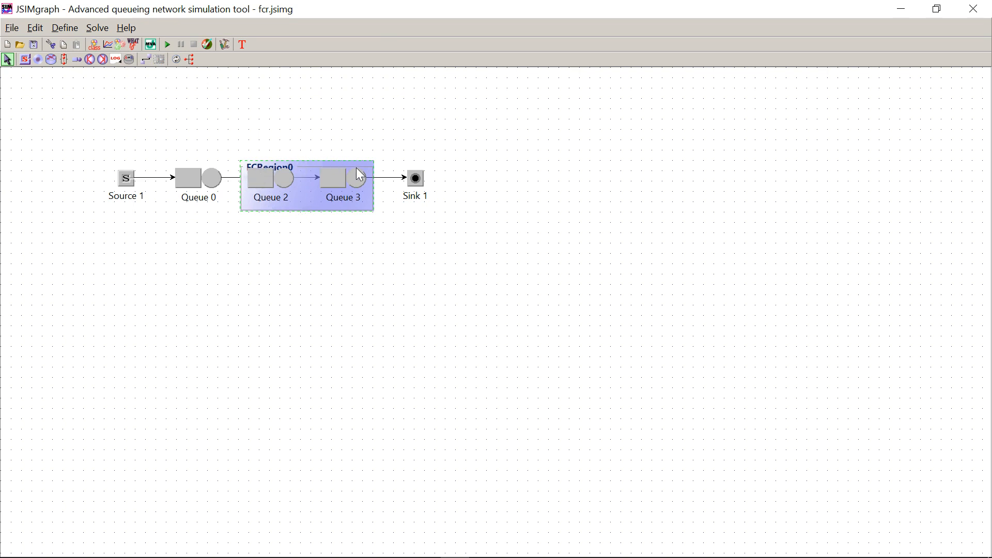
# Set the finite capacity region's capacity to 10 and Class1's Drop option to false.
pyautogui.doubleClick(310, 205)
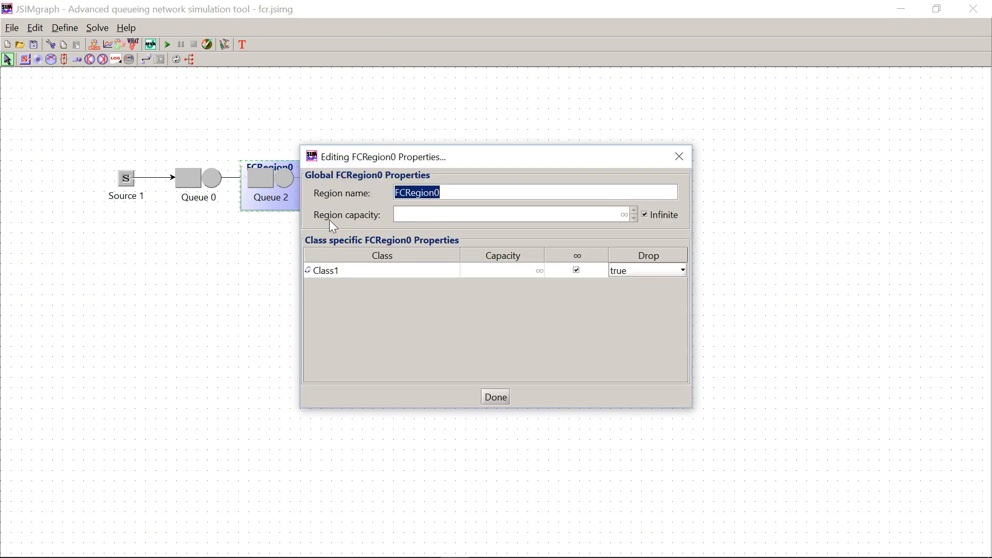
pyautogui.click(646, 213)
pyautogui.click(624, 213)
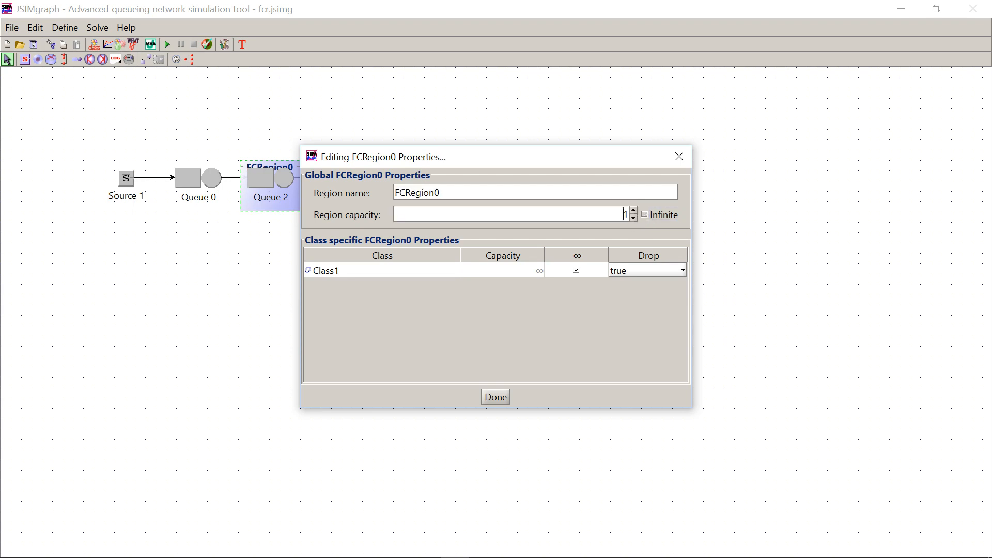
pyautogui.write('0')
pyautogui.click(612, 266)
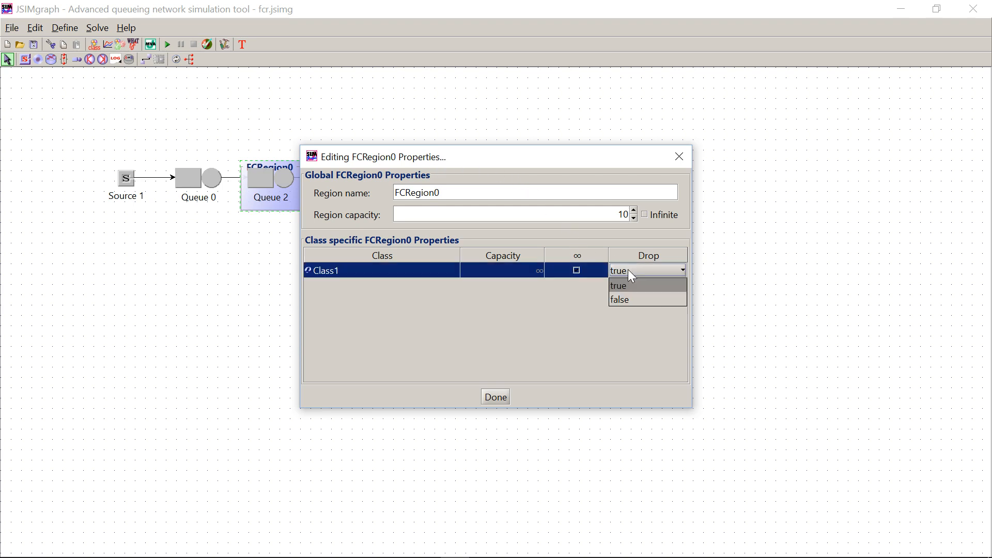
pyautogui.click(637, 300)
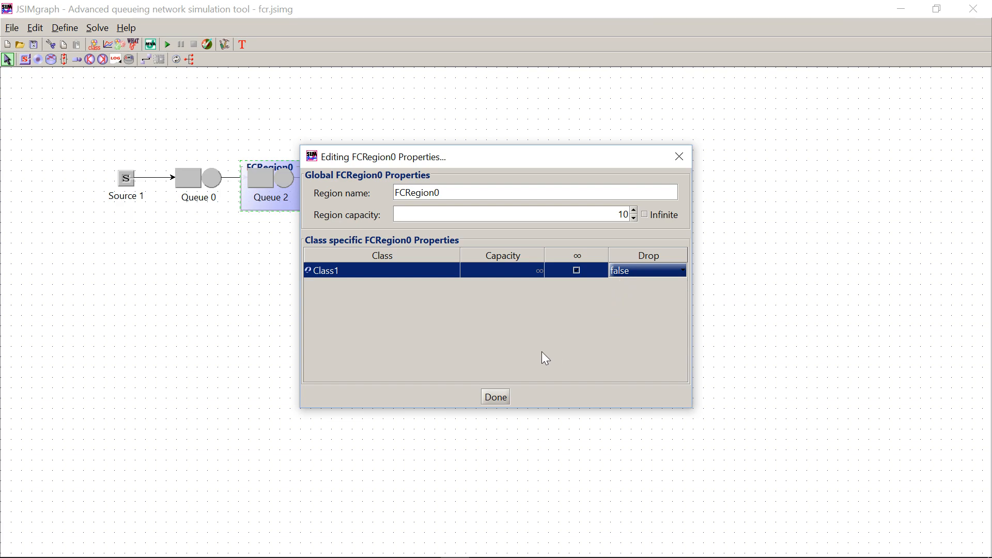
pyautogui.click(495, 397)
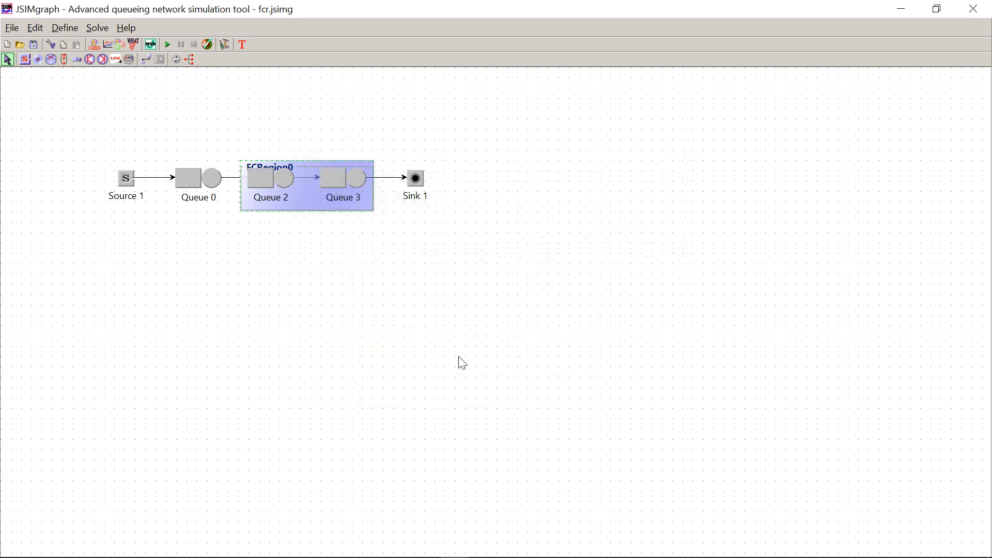
# Run the simulation with dropping disabled, overwriting the old results, and close the results window when it completes.
pyautogui.click(168, 46)
pyautogui.click(453, 299)
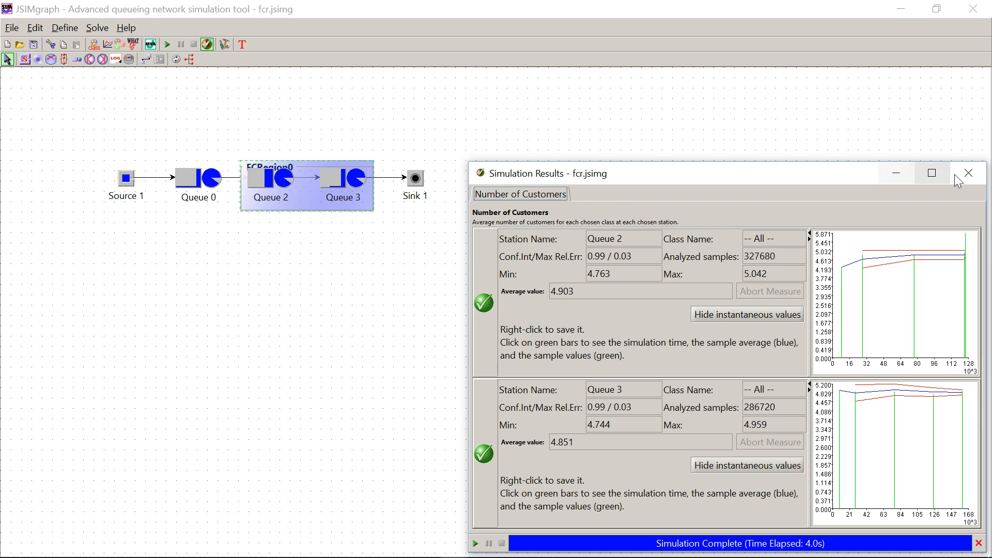
pyautogui.click(968, 174)
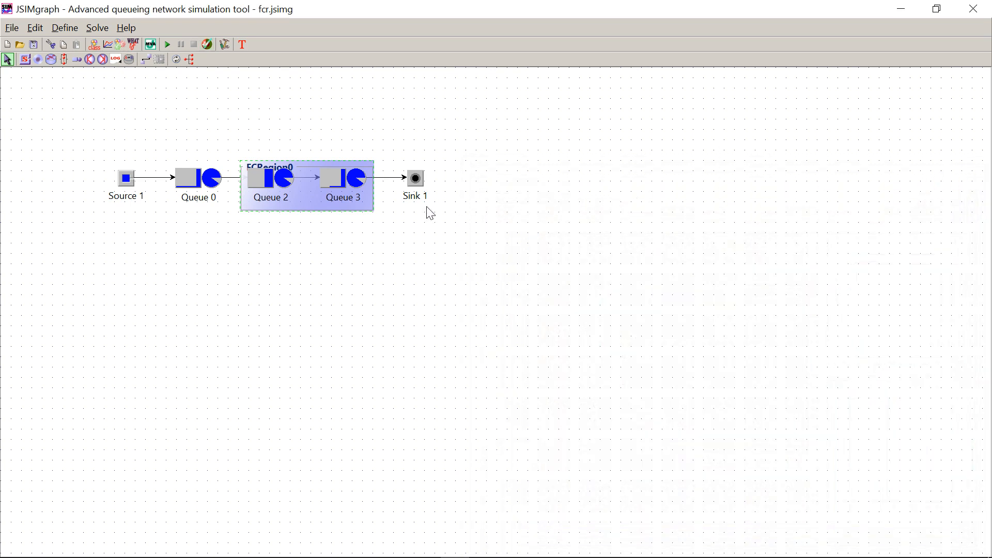
# Set the Drop option for Class1 to true in the finite capacity region's properties.
pyautogui.doubleClick(302, 205)
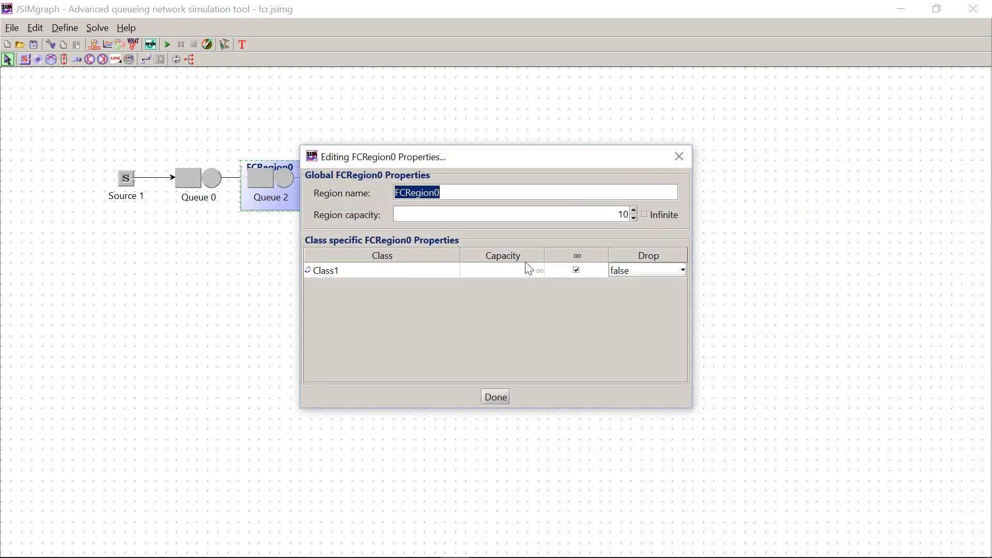
pyautogui.click(630, 272)
pyautogui.click(633, 284)
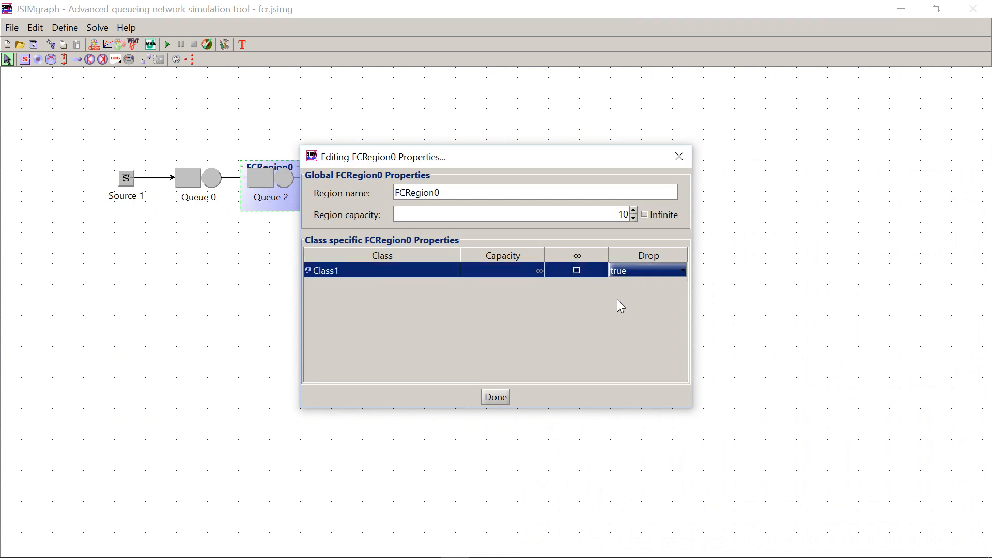
pyautogui.click(495, 397)
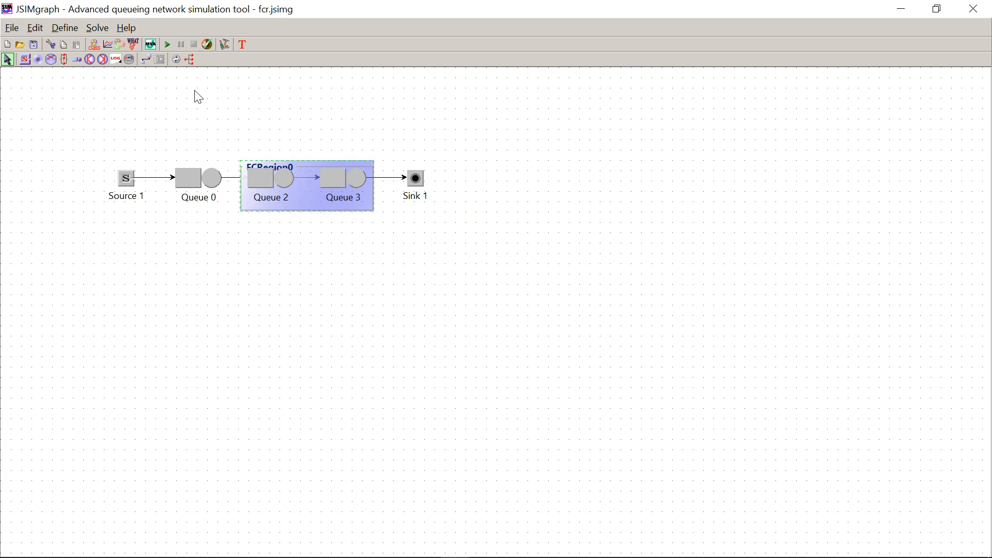
# Rerun the simulation with dropping enabled, overwriting the old results, and close the results window when it completes.
pyautogui.click(168, 45)
pyautogui.click(481, 306)
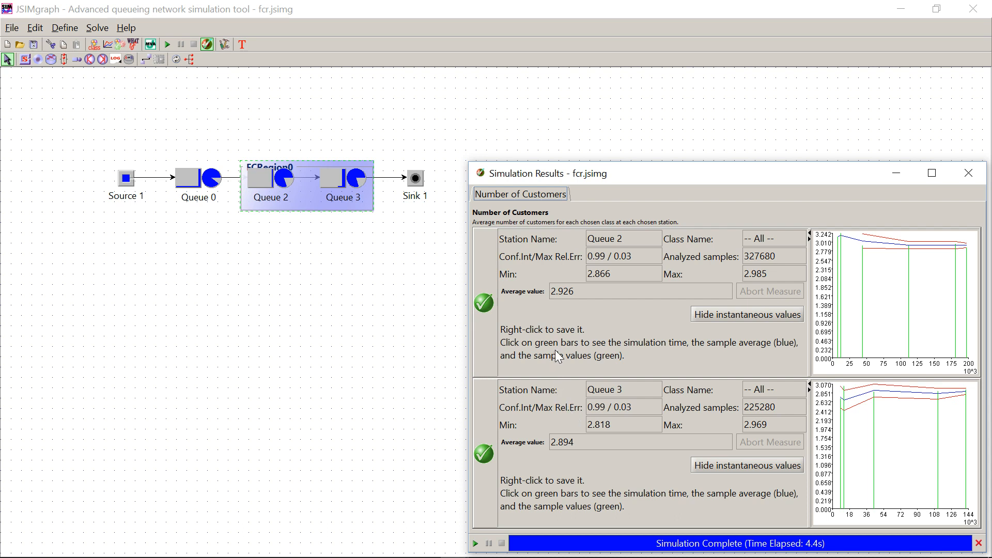
pyautogui.click(963, 169)
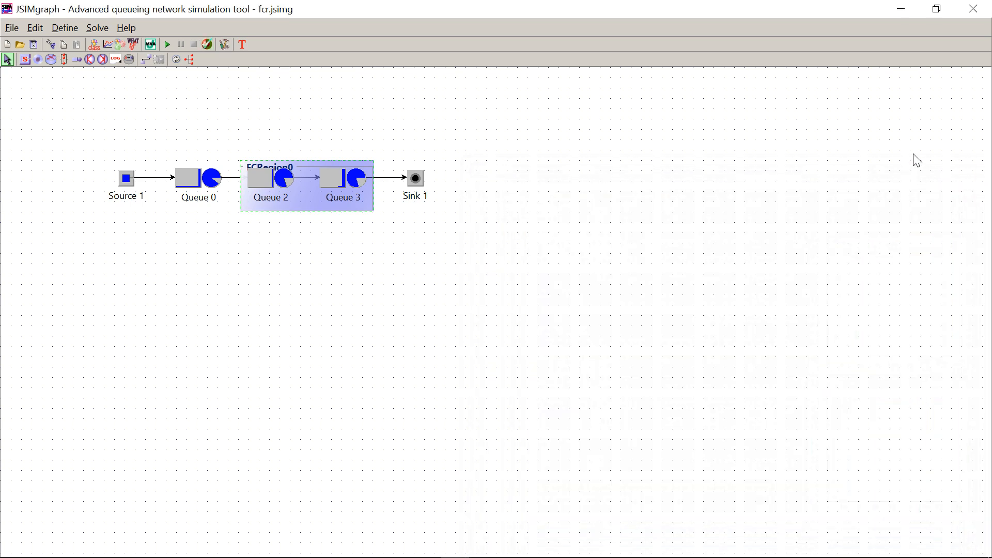
# Add a Response Time index and another Number of Customers index to the performance indices.
pyautogui.click(107, 44)
pyautogui.moveTo(424, 161); pyautogui.dragTo(601, 137)
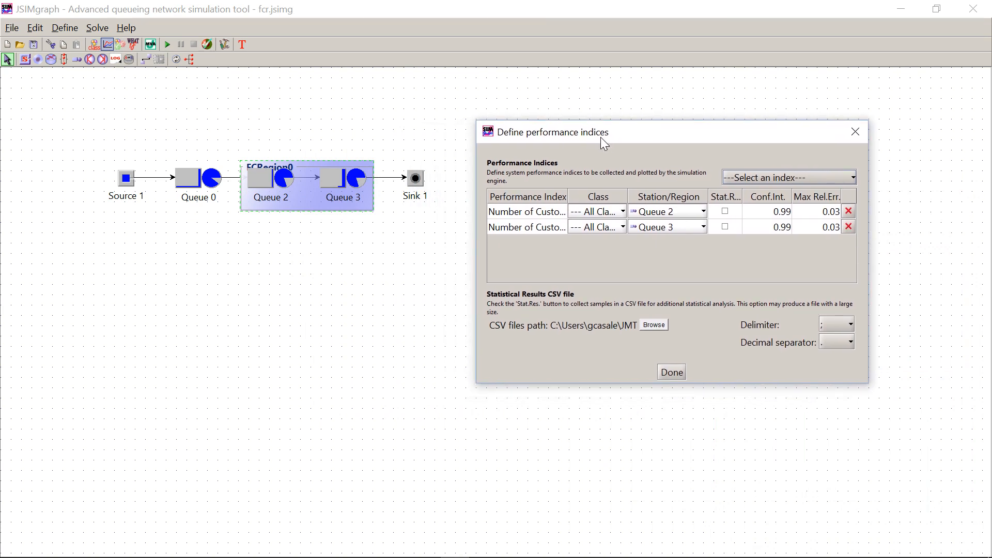
pyautogui.click(764, 175)
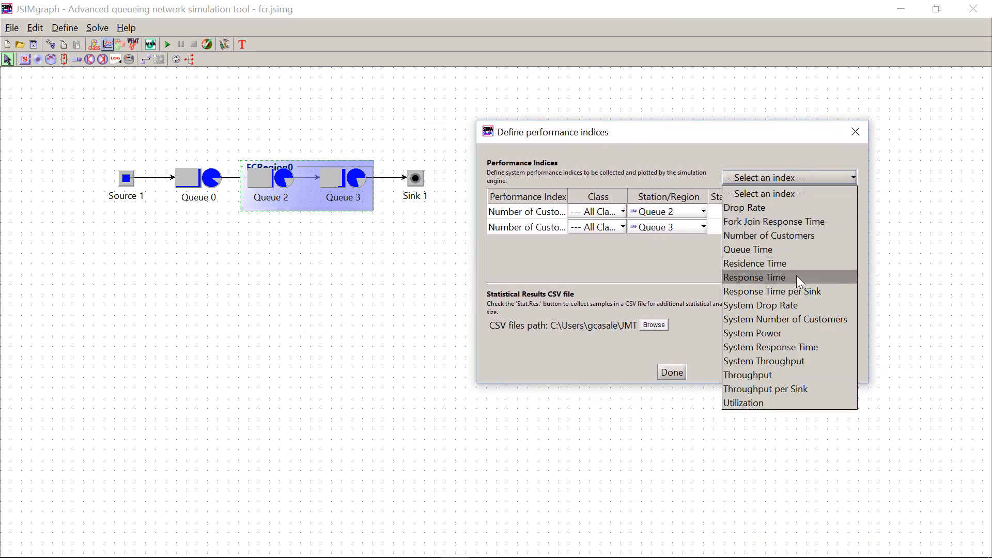
pyautogui.click(796, 276)
pyautogui.click(771, 179)
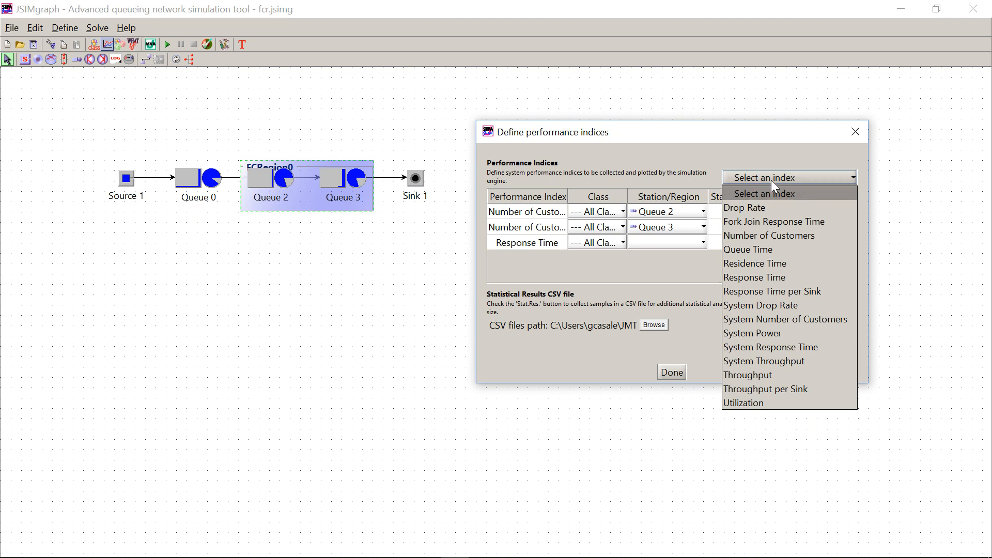
pyautogui.click(783, 234)
# Assign the new Response Time and Number of Customers indices to FCRegion0.
pyautogui.click(703, 243)
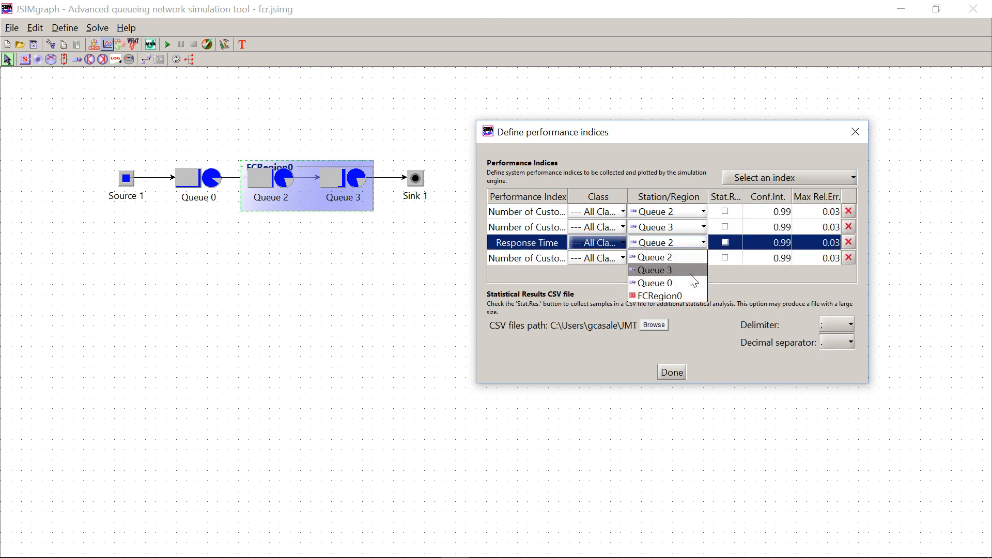
pyautogui.click(683, 293)
pyautogui.click(674, 258)
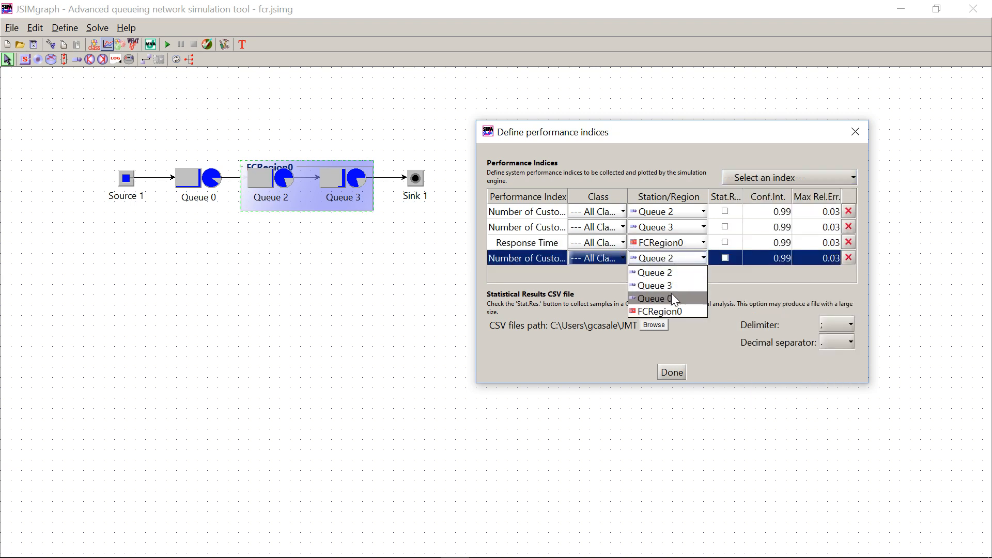
pyautogui.click(668, 312)
pyautogui.click(678, 373)
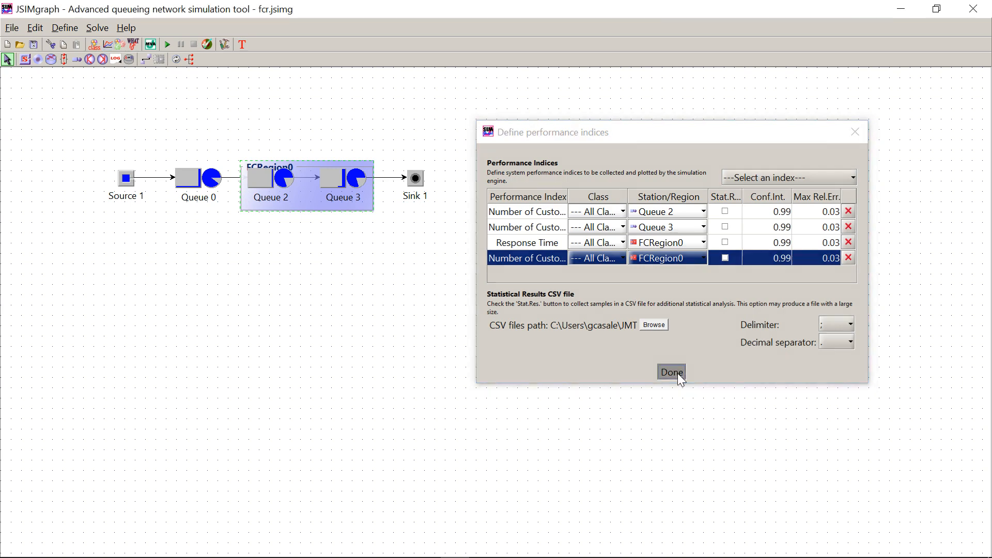
# Run the simulation with the added region indices, overwriting the old results, and close the results window when it completes.
pyautogui.click(168, 45)
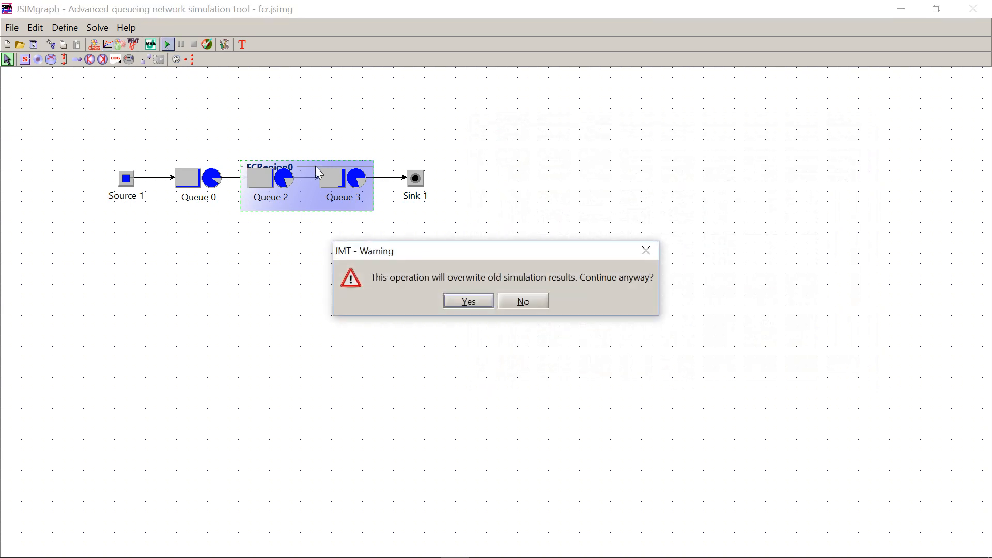
pyautogui.click(483, 305)
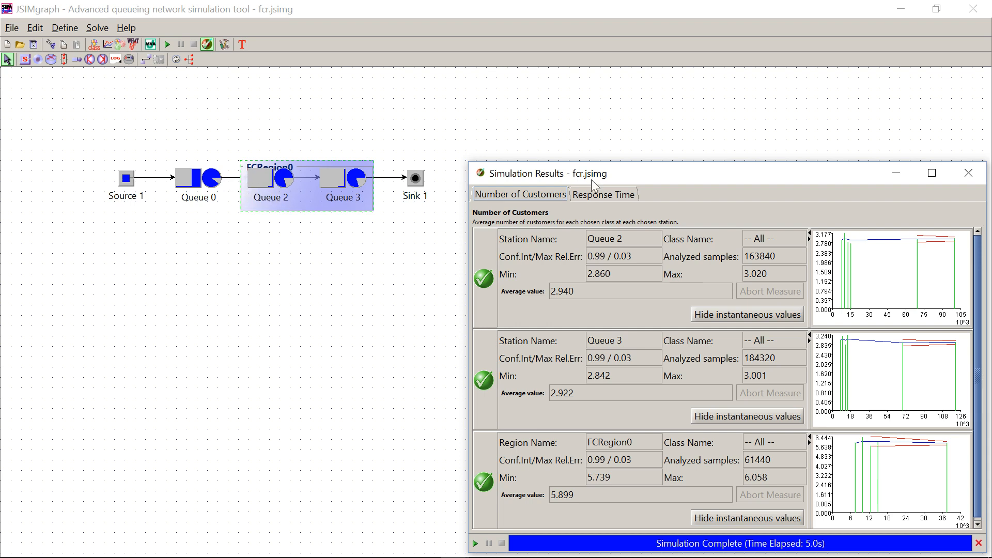
pyautogui.click(955, 172)
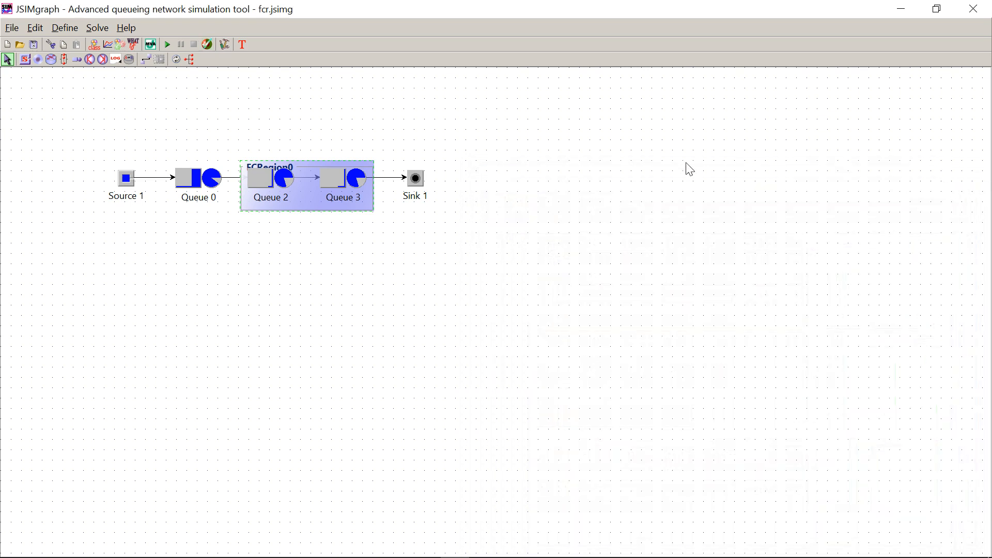
# Set Class1's Drop option back to false in the finite capacity region's properties.
pyautogui.doubleClick(301, 208)
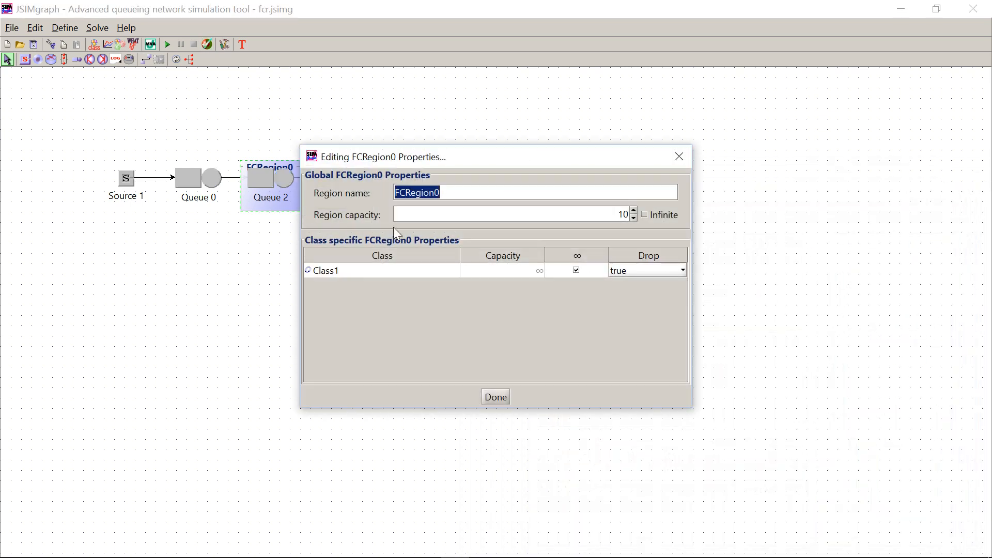
pyautogui.click(624, 267)
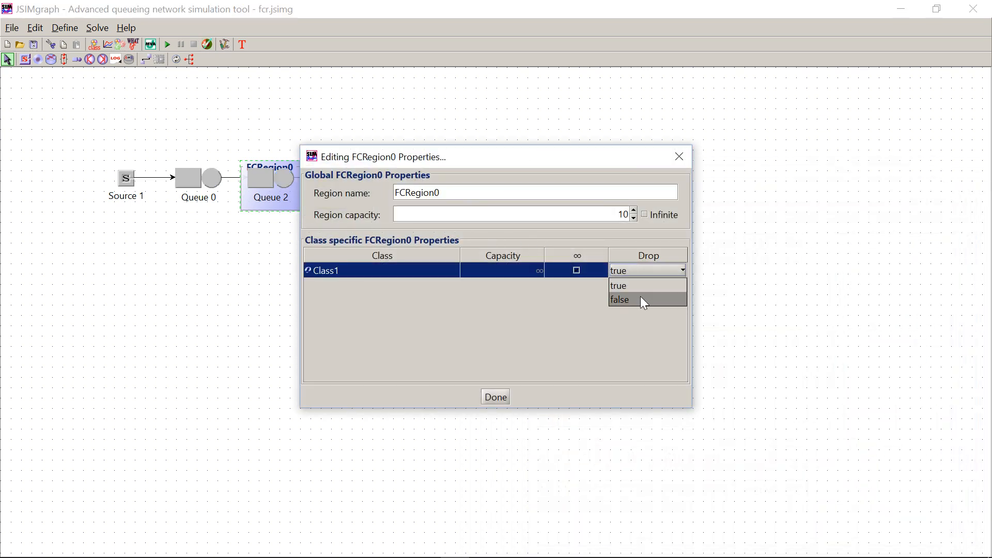
pyautogui.click(640, 296)
pyautogui.click(495, 396)
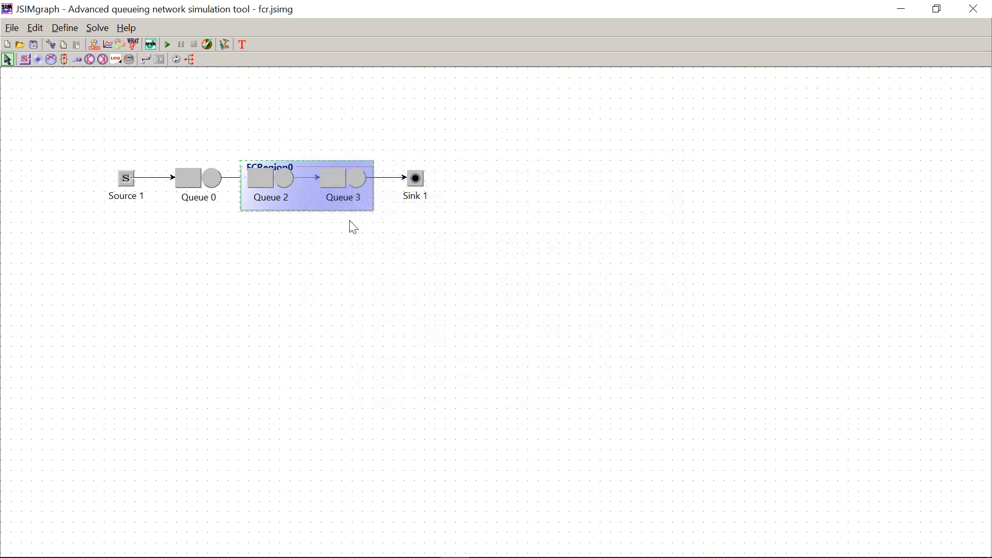
# Rerun the simulation with dropping disabled, overwriting the old results, and show the region's Response Time results.
pyautogui.click(167, 46)
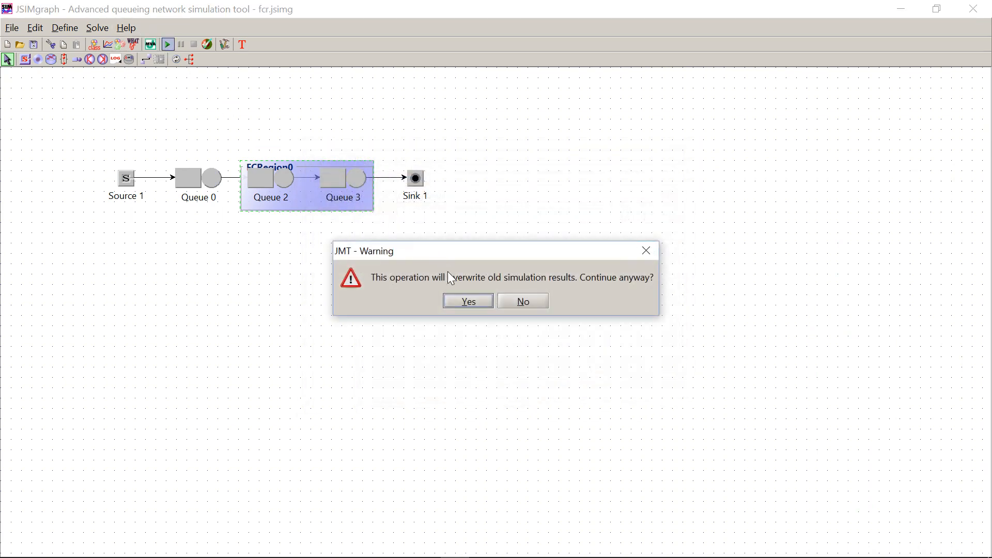
pyautogui.click(467, 302)
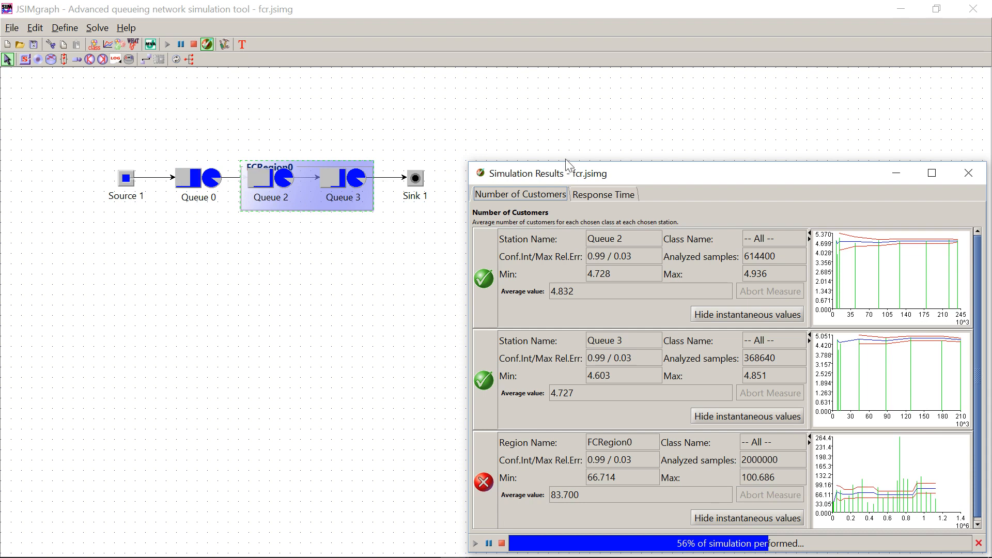
pyautogui.click(600, 196)
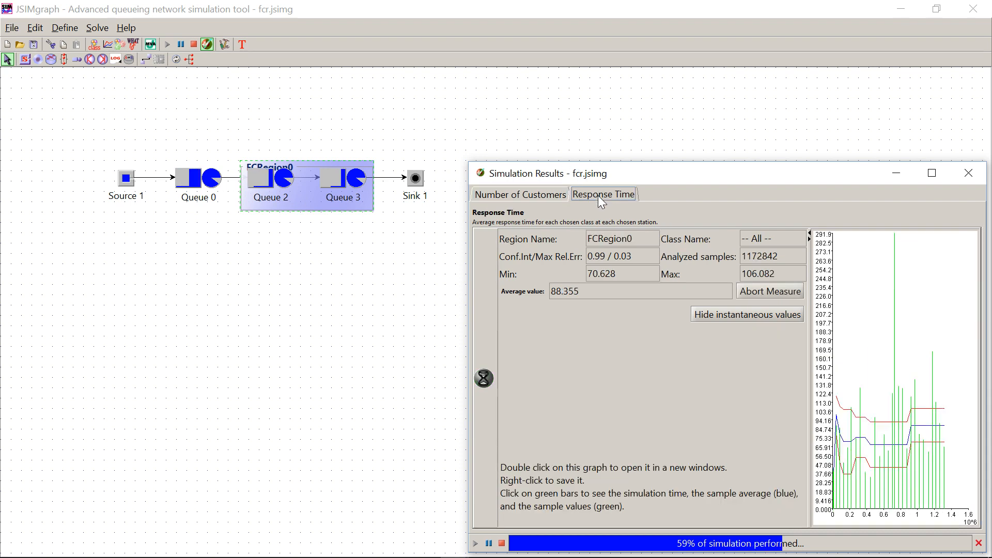